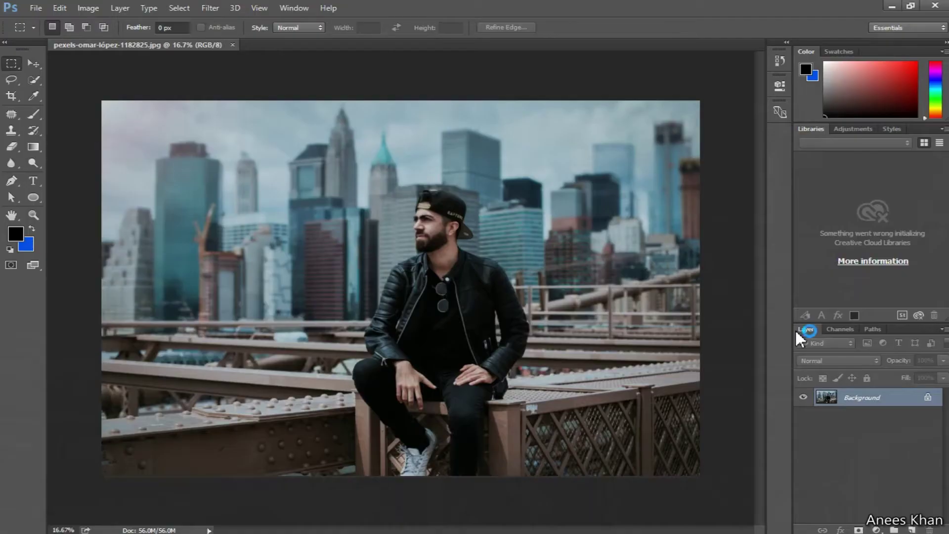
Unlock the Background layer into Layer 0 and launch the Camera Raw Filter on the portrait.
left_click(928, 398)
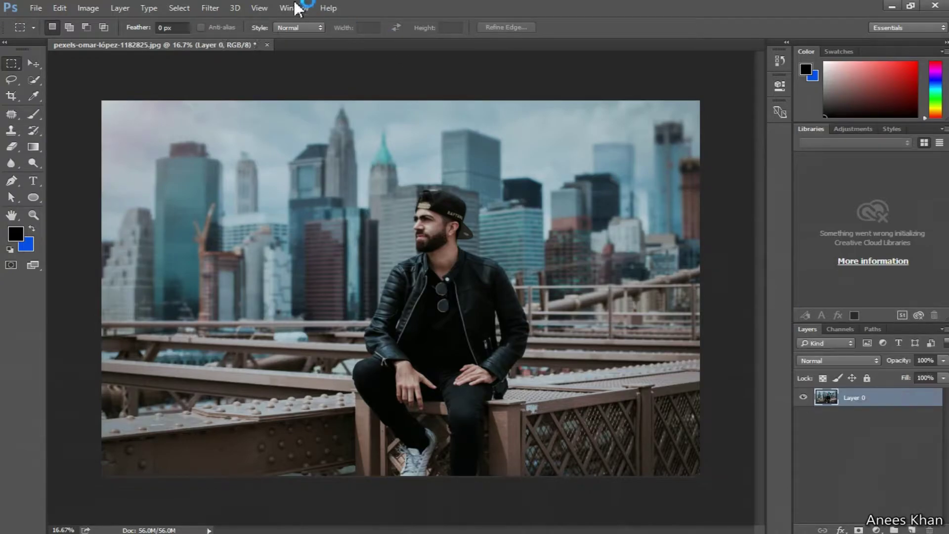
left_click(212, 9)
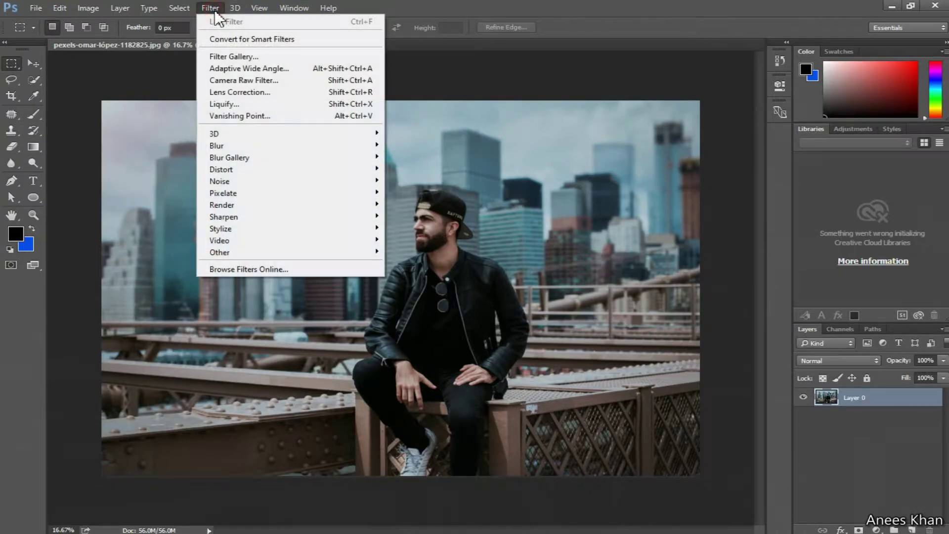
left_click(253, 79)
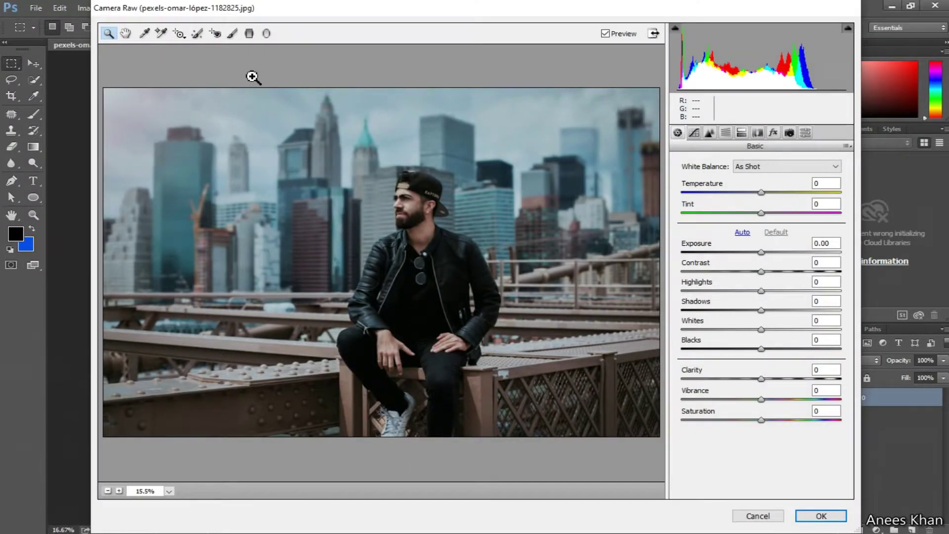
Warm the white balance with Temperature +19 and Tint +13 in the Basic panel.
left_click(775, 191)
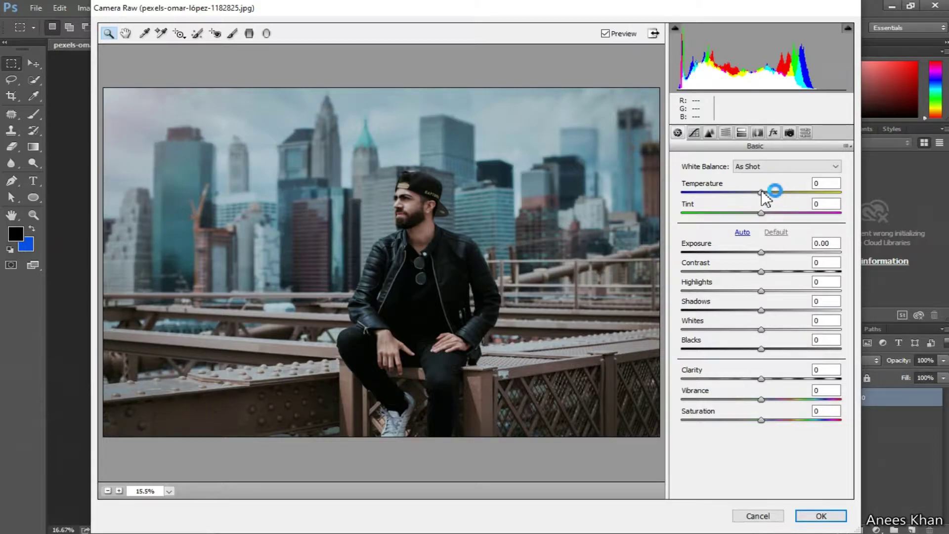
left_click_drag(762, 192, 779, 196)
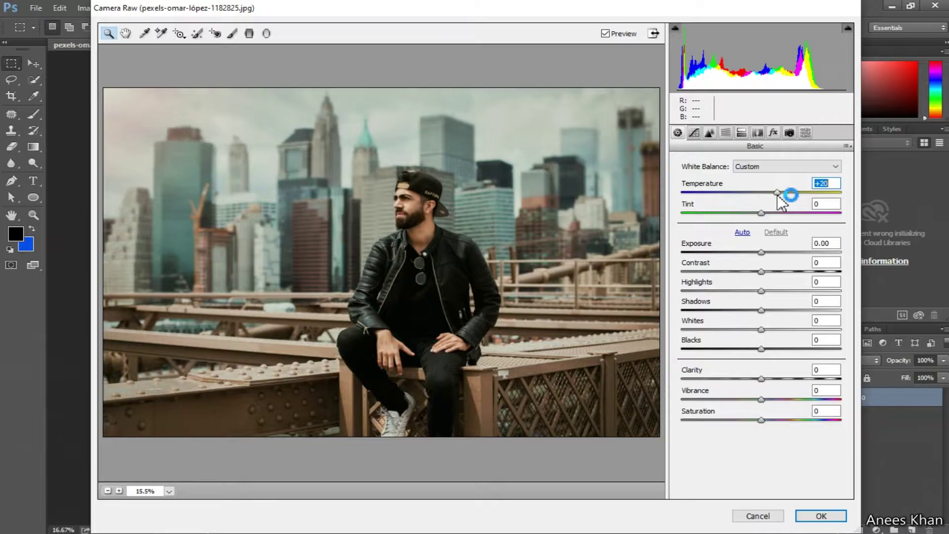
left_click_drag(780, 202, 773, 212)
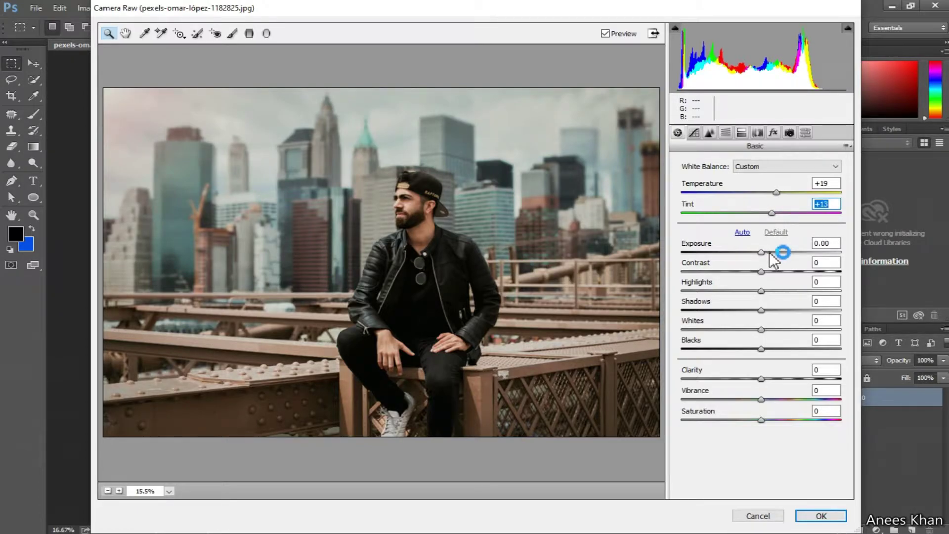
Set Exposure +0.35, Contrast +5 and Highlights -16, and make Camera Raw full screen.
left_click_drag(761, 251, 768, 251)
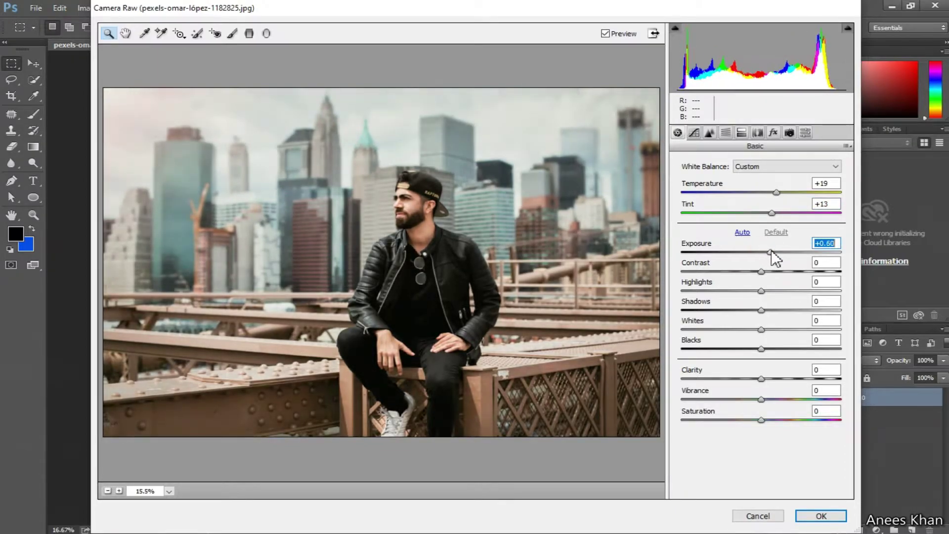
left_click_drag(767, 251, 767, 271)
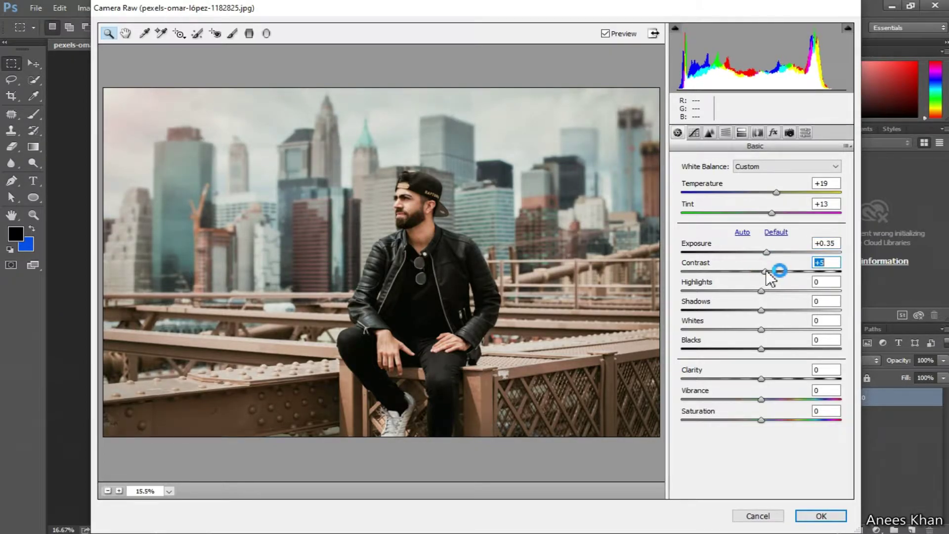
left_click_drag(767, 272, 765, 272)
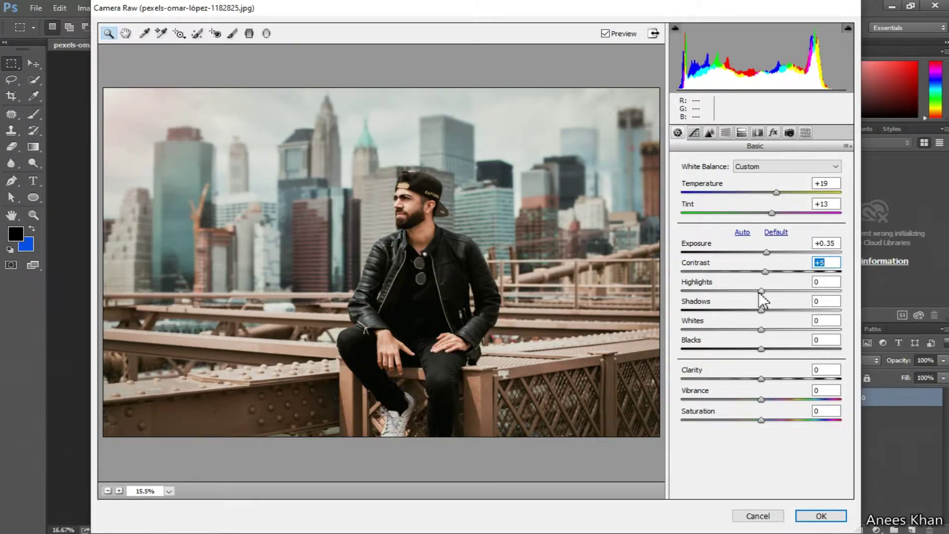
left_click_drag(760, 291, 750, 292)
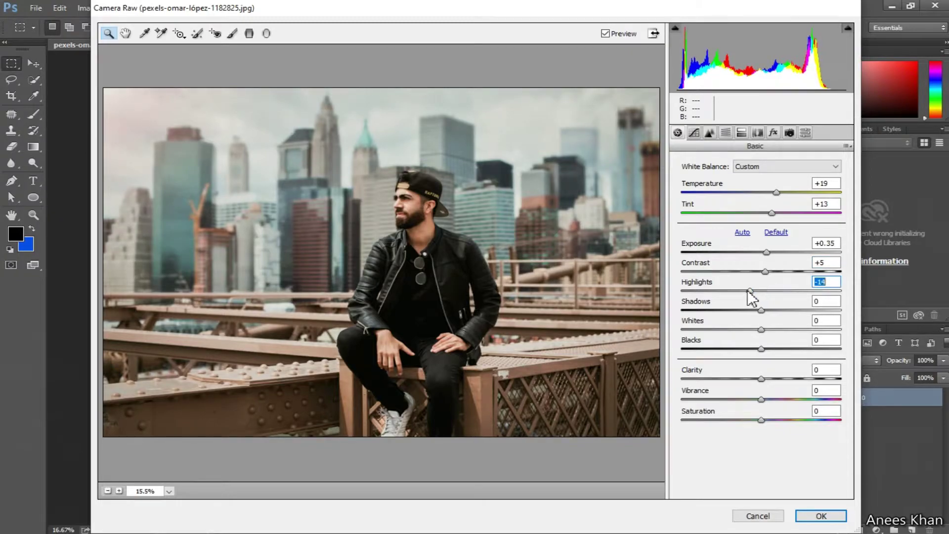
left_click(750, 288)
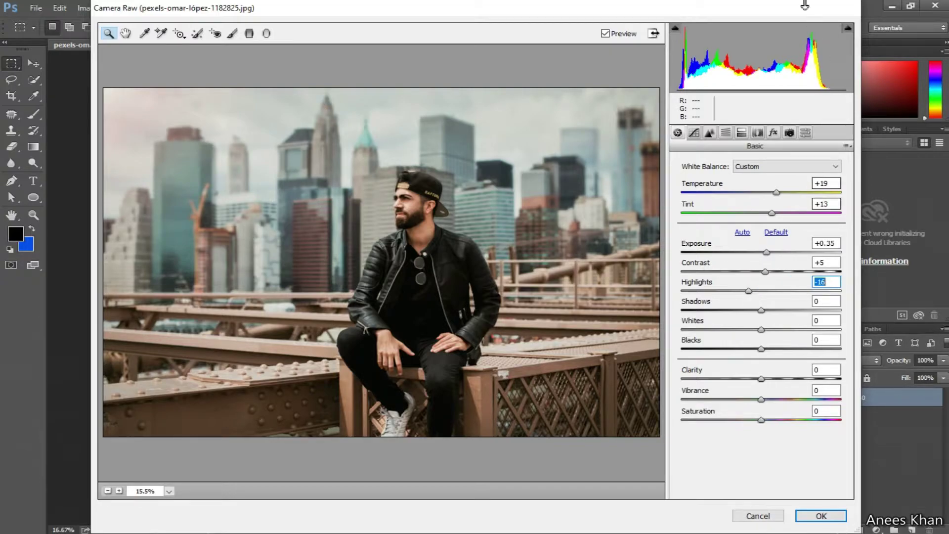
left_click(654, 33)
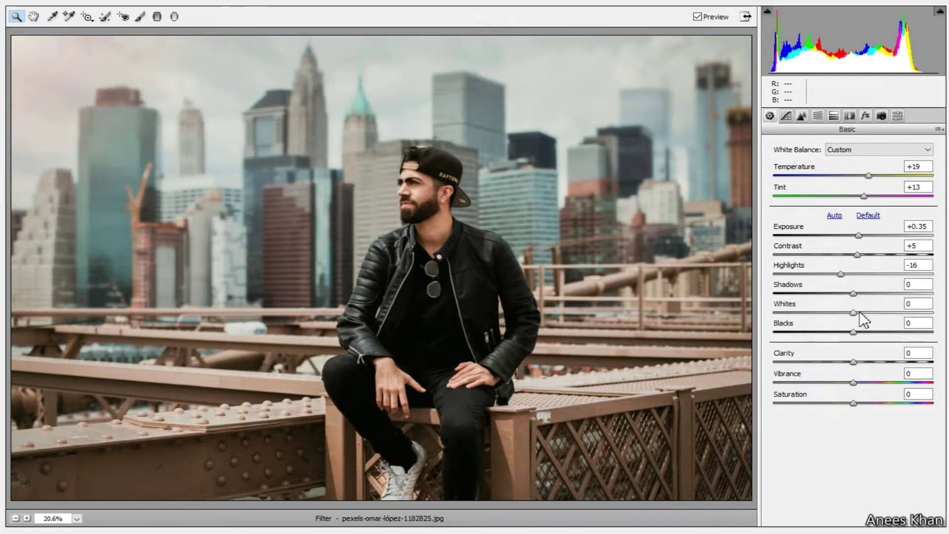
Lift Shadows to +27, lower Whites to -15 and raise Blacks to +50.
left_click(854, 294)
left_click_drag(856, 294, 874, 296)
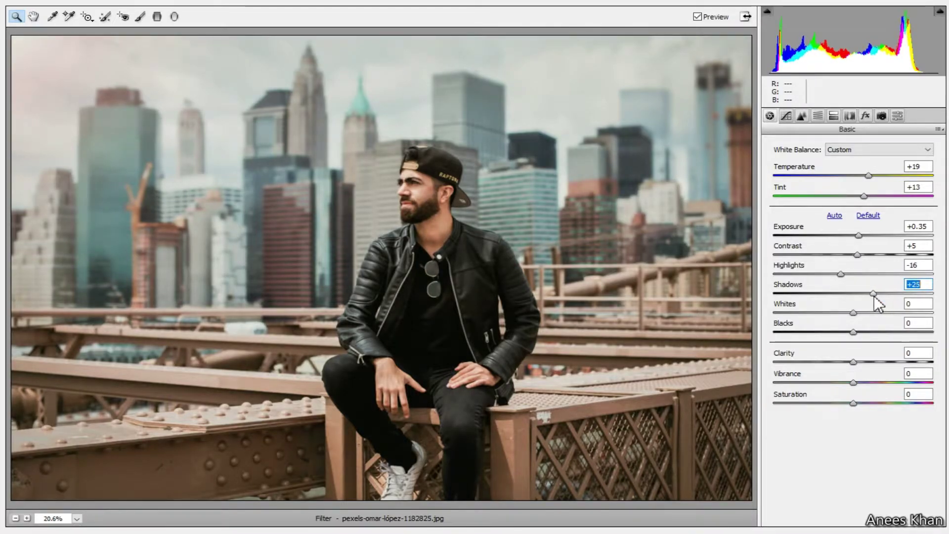
left_click_drag(873, 296, 875, 295)
left_click(852, 313)
left_click_drag(852, 313, 841, 311)
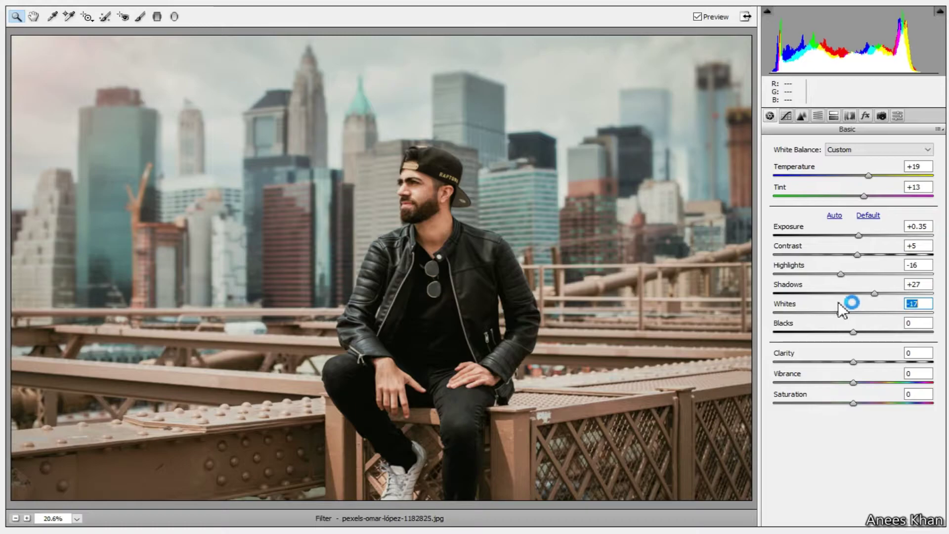
left_click(852, 331)
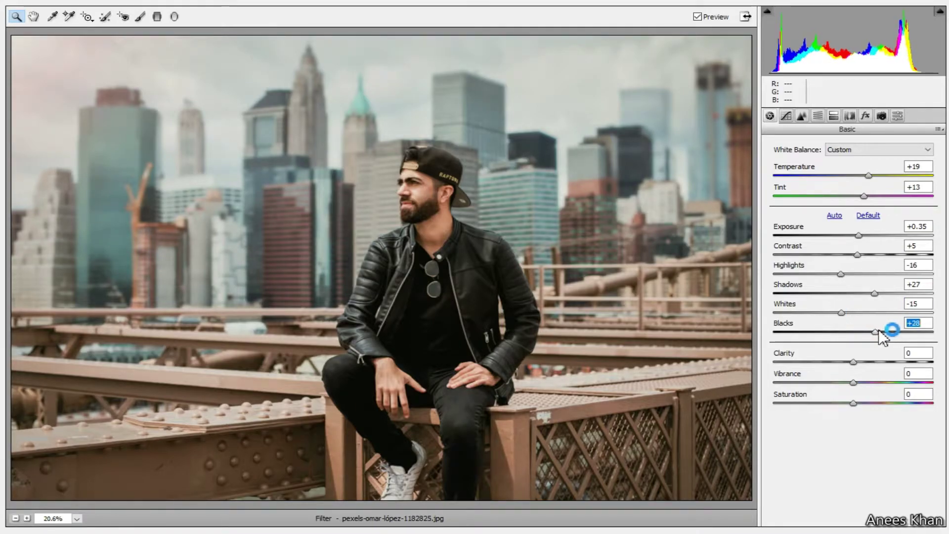
mouse_move(851, 332)
left_mouse_down()
mouse_move(829, 333)
mouse_move(904, 329)
left_mouse_up()
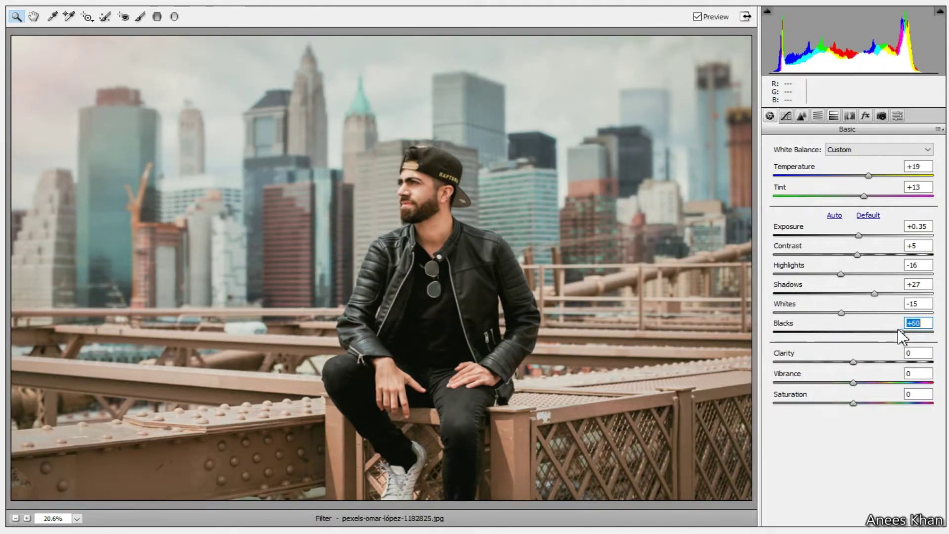
left_click_drag(906, 328, 889, 328)
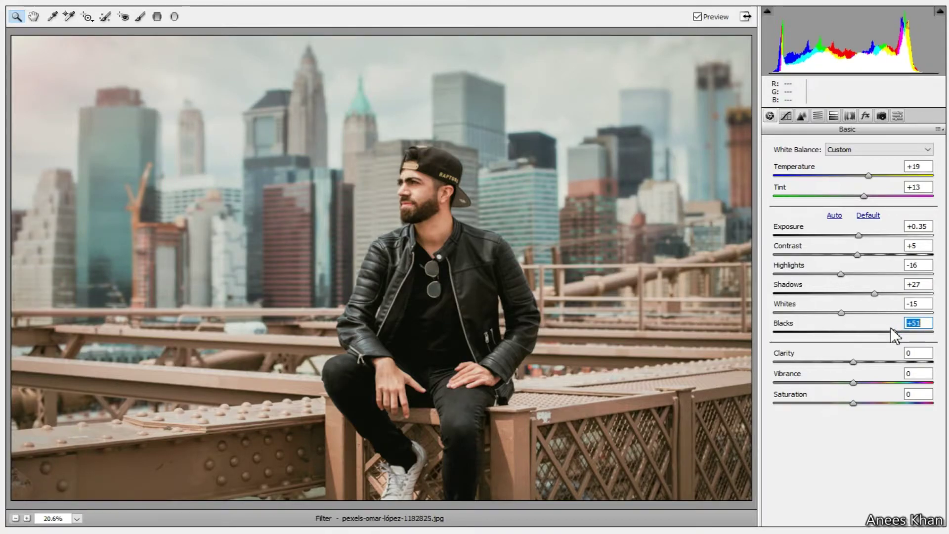
left_click(858, 361)
Set Clarity +33 and Vibrance +46, and lower Saturation slightly below zero.
left_click_drag(858, 361, 882, 361)
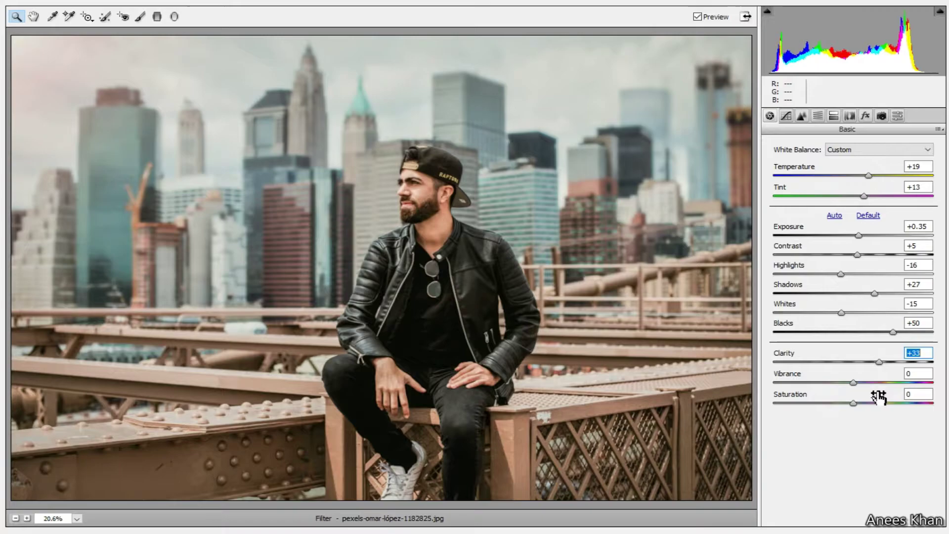
left_click_drag(852, 383, 890, 388)
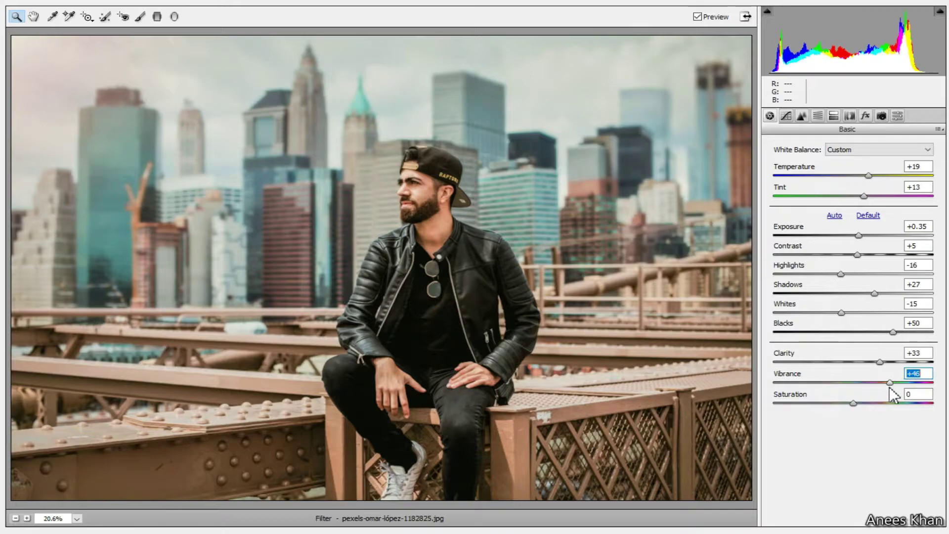
key("Down")
key("Down")
left_click_drag(889, 382, 890, 383)
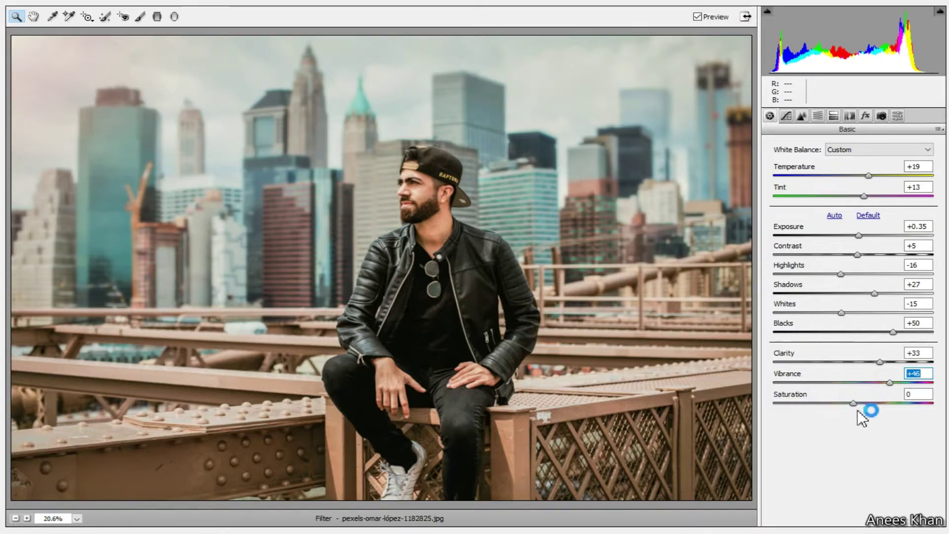
left_click_drag(853, 402, 850, 401)
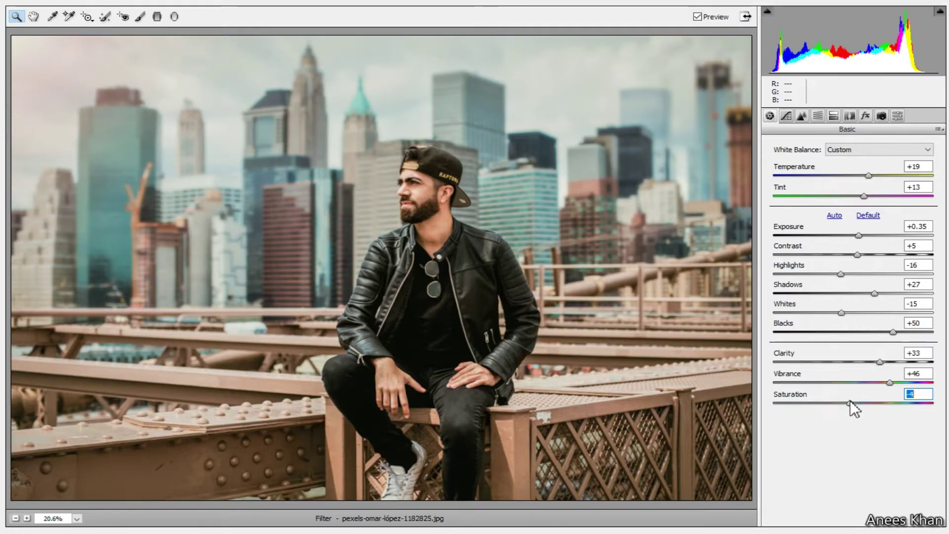
left_click(801, 119)
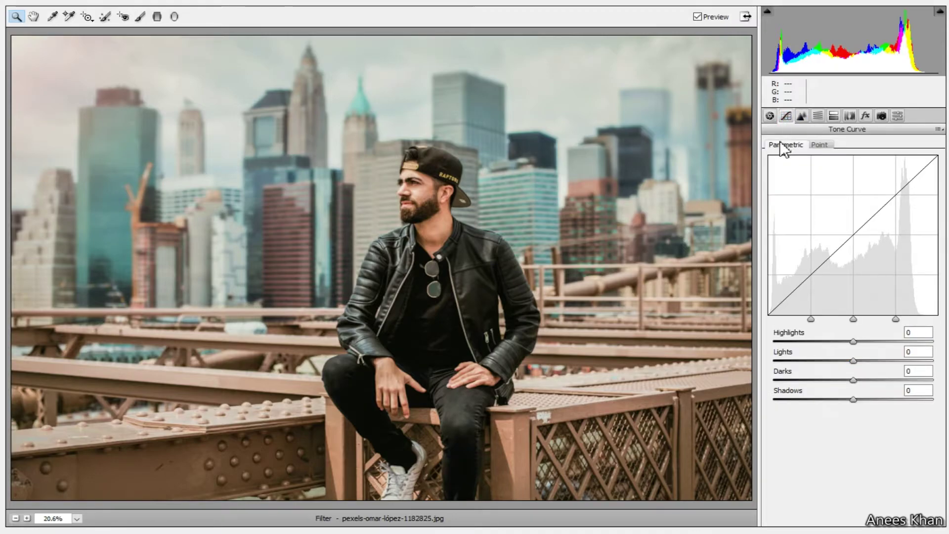
Set the parametric tone curve to Highlights +1, Lights +12, Darks 0 and Shadows +41.
left_click_drag(786, 174, 840, 279)
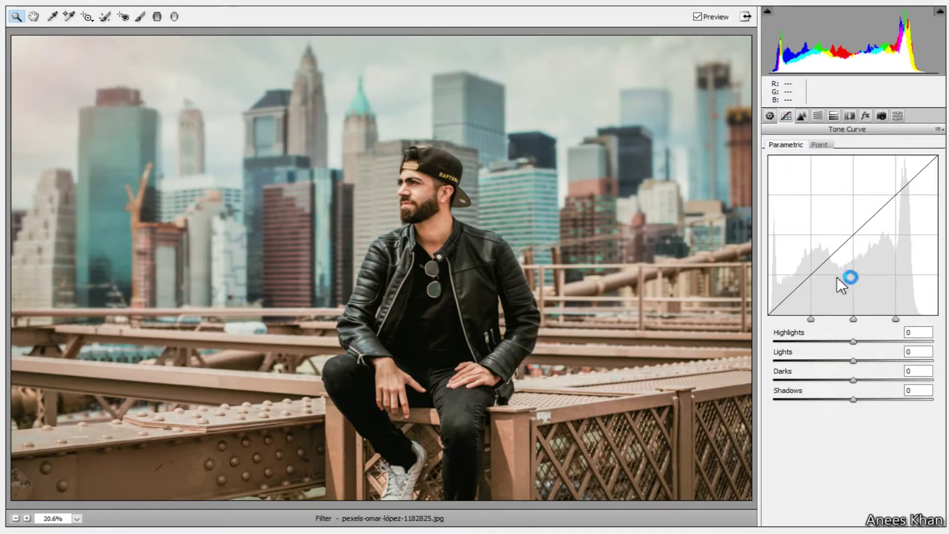
left_click_drag(853, 341, 861, 341)
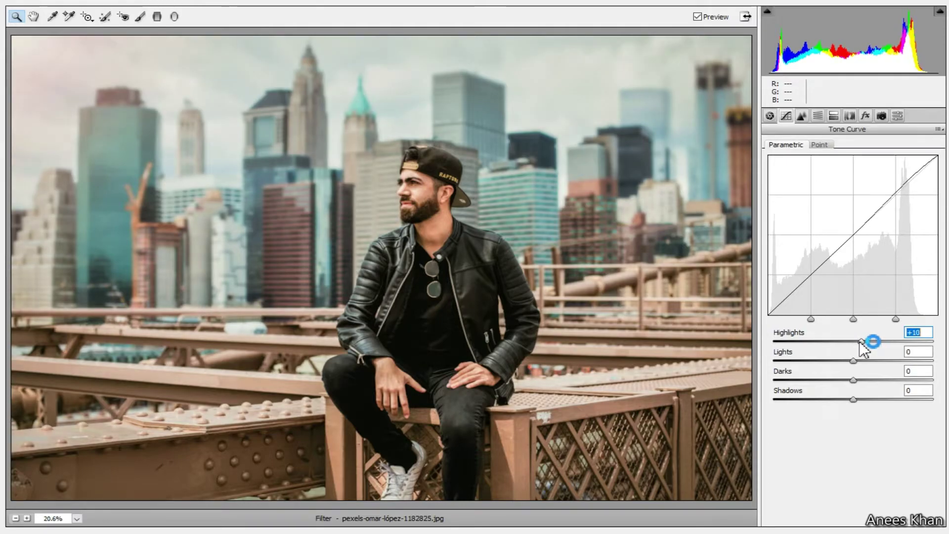
double_click(862, 341)
type("1")
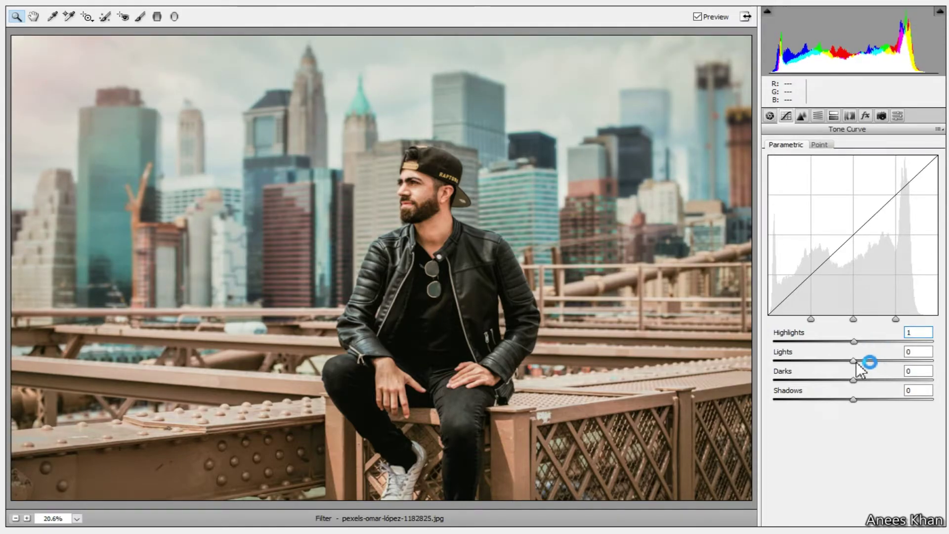
mouse_move(875, 360)
left_mouse_down()
mouse_move(855, 362)
mouse_move(874, 362)
left_mouse_up()
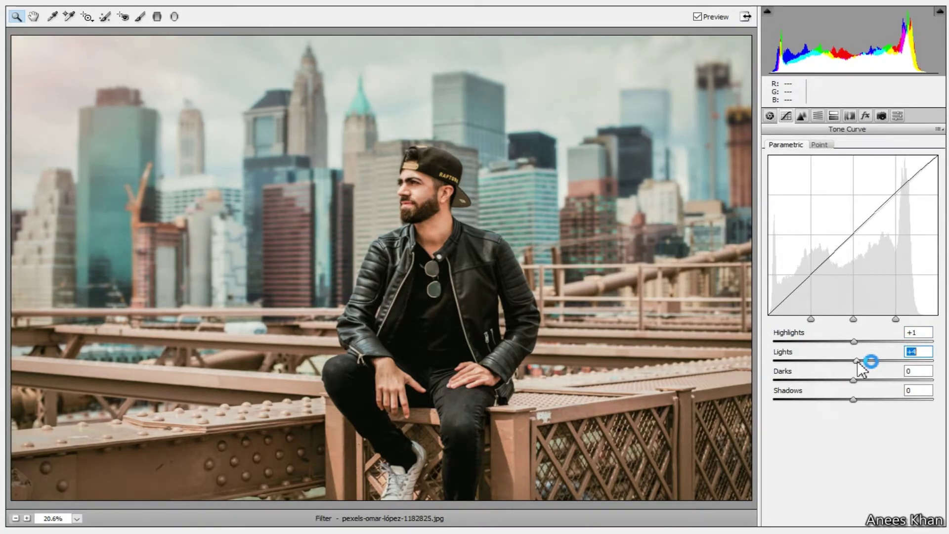
left_click_drag(874, 363, 864, 360)
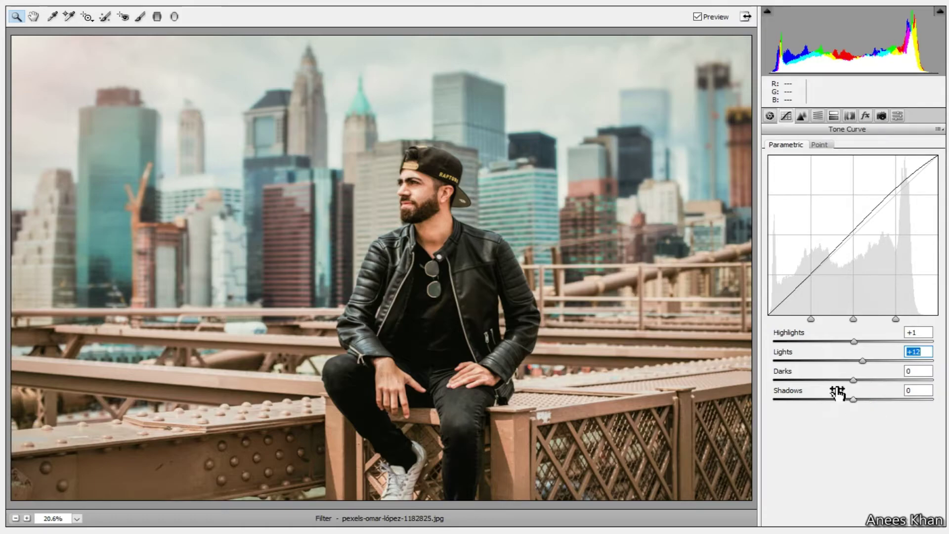
mouse_move(853, 380)
left_mouse_down()
mouse_move(831, 380)
mouse_move(859, 380)
left_mouse_up()
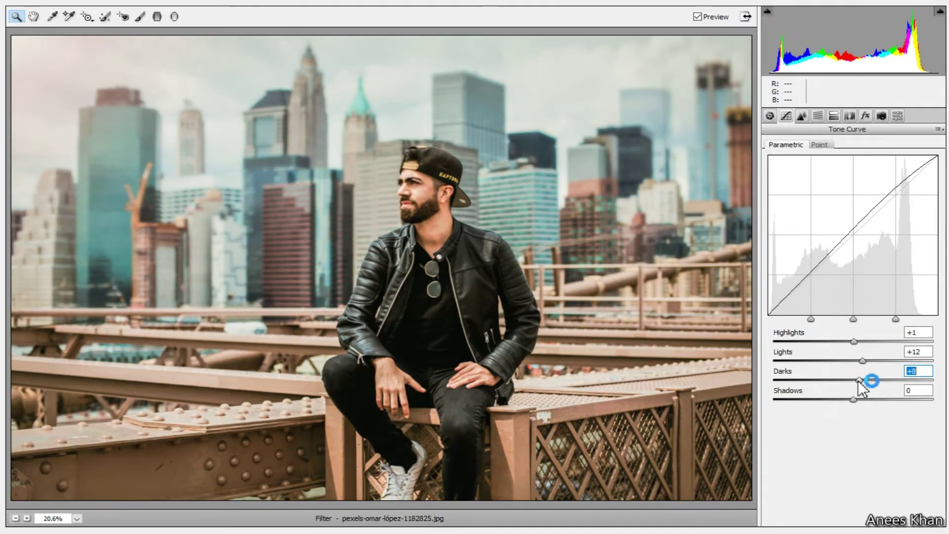
double_click(858, 380)
mouse_move(859, 399)
left_mouse_down()
mouse_move(855, 411)
mouse_move(888, 403)
left_mouse_up()
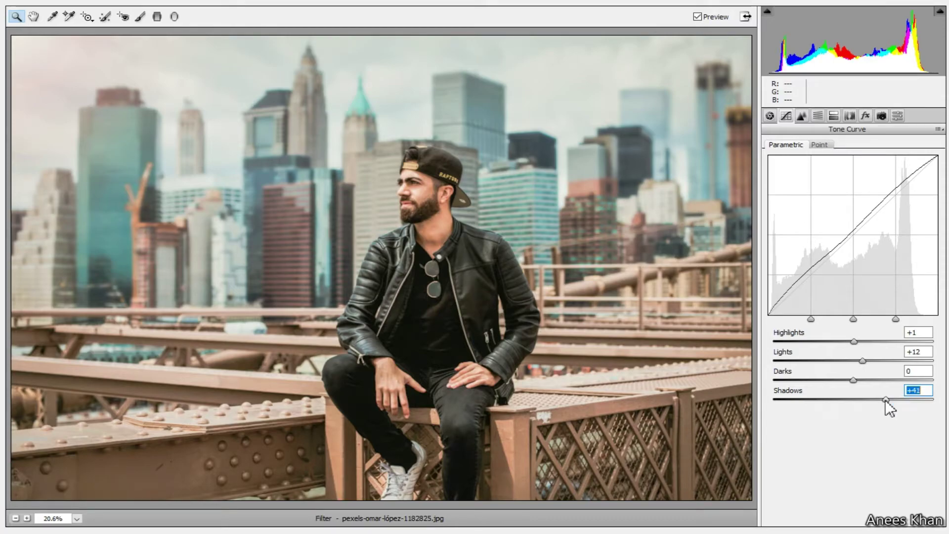
left_click(816, 116)
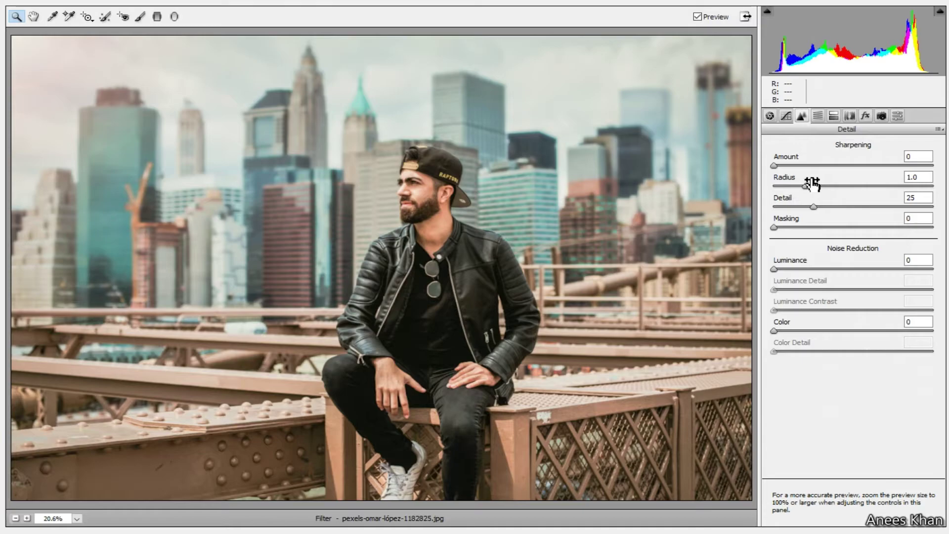
Set sharpening to Amount 50, Detail 31 and Masking 28.
mouse_move(774, 165)
left_mouse_down()
mouse_move(846, 170)
mouse_move(827, 166)
left_mouse_up()
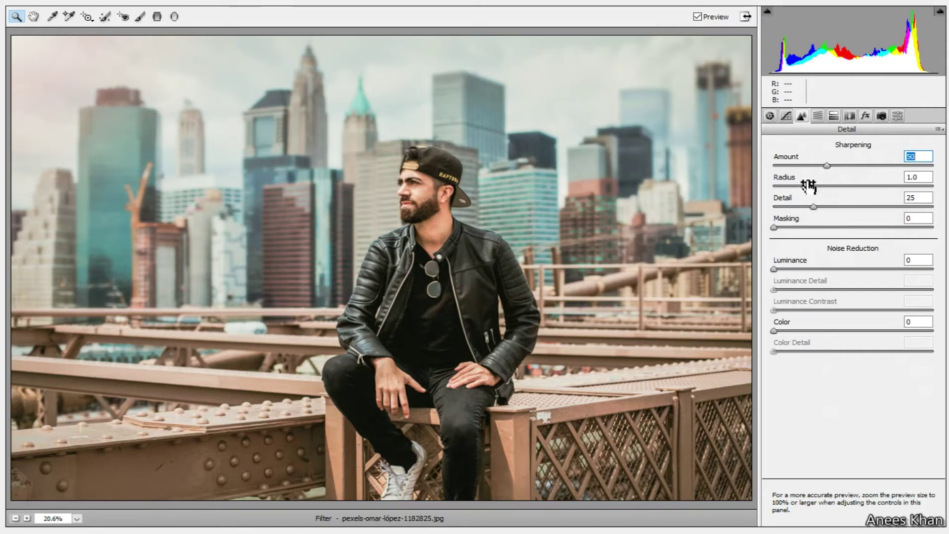
left_click(813, 206)
left_click_drag(812, 206, 819, 208)
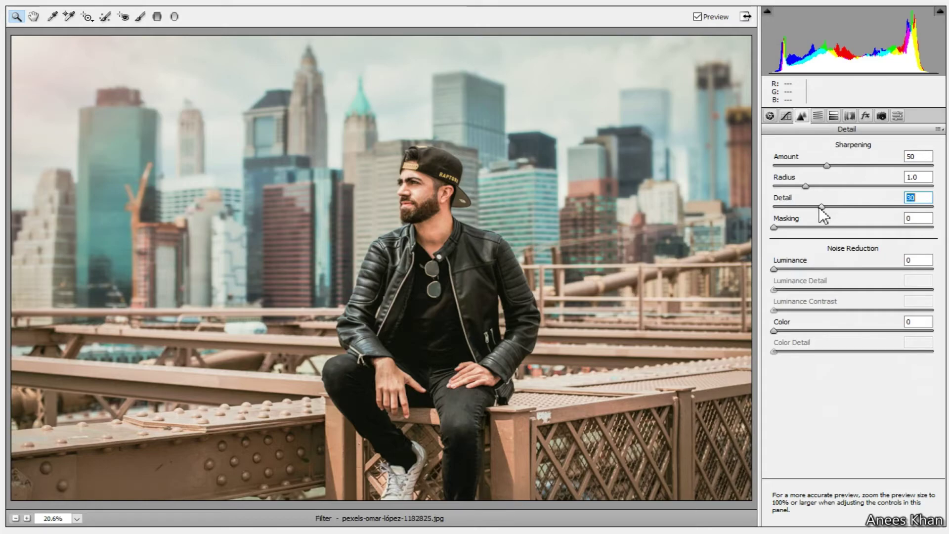
left_click(801, 226)
left_click_drag(787, 227, 816, 231)
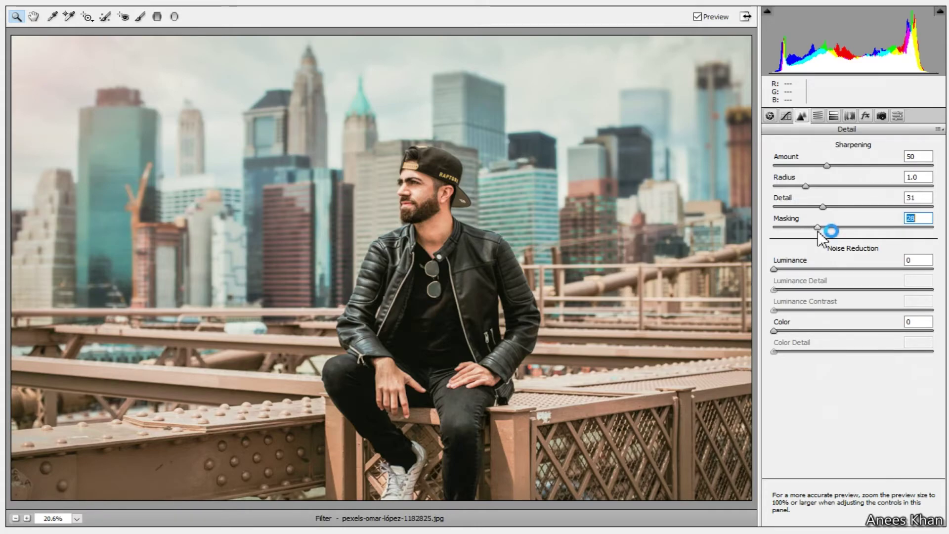
Apply noise reduction with Luminance 33 and Luminance Contrast 10.
left_click_drag(795, 270, 813, 270)
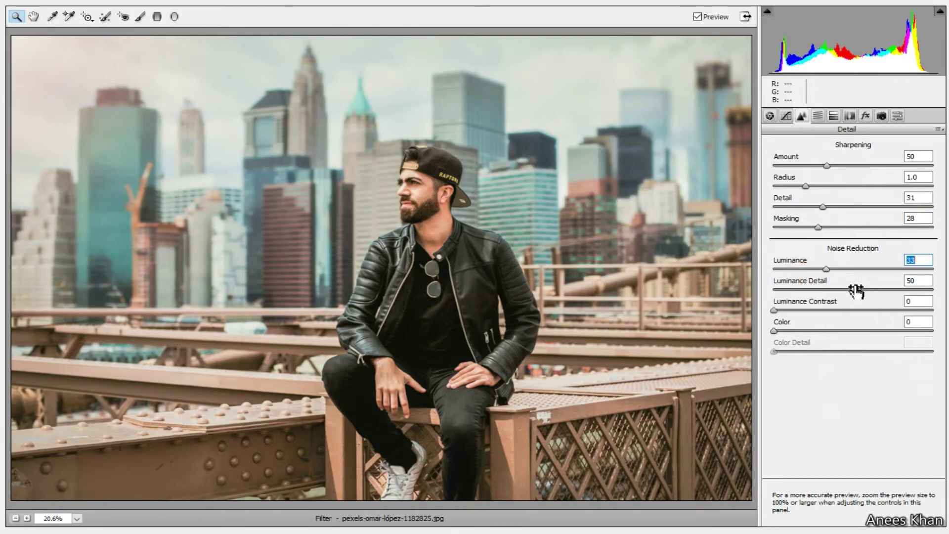
left_click_drag(774, 310, 794, 311)
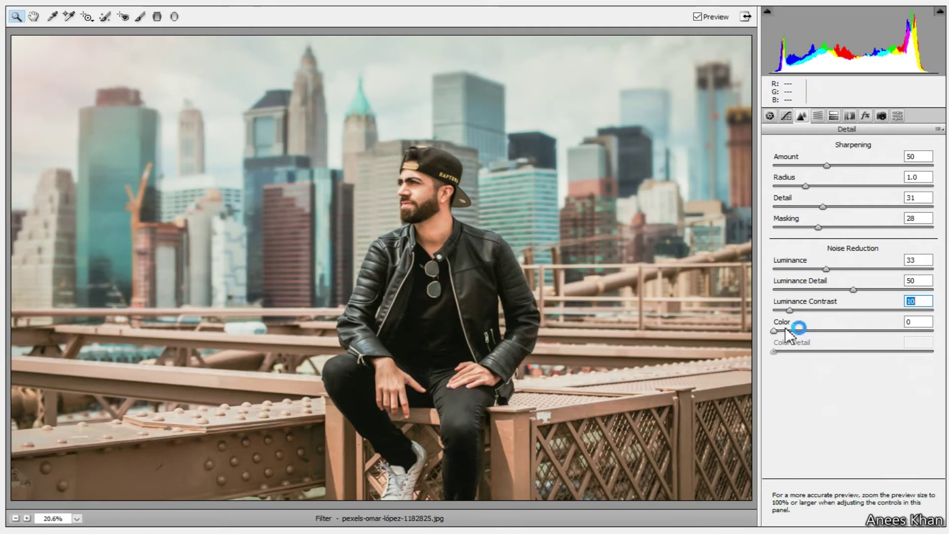
left_click(818, 115)
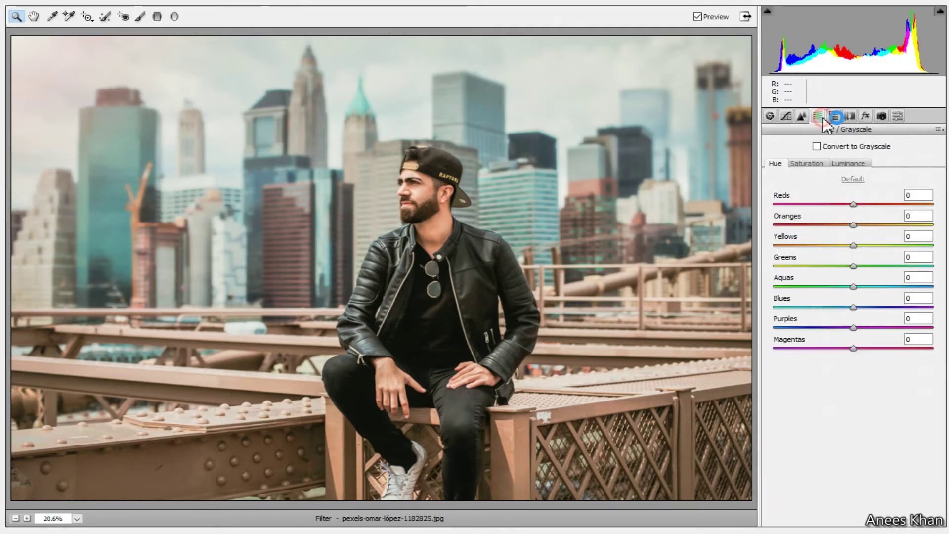
Shift the HSL hue of Reds to -10 and Oranges to +4.
left_click_drag(853, 203, 849, 204)
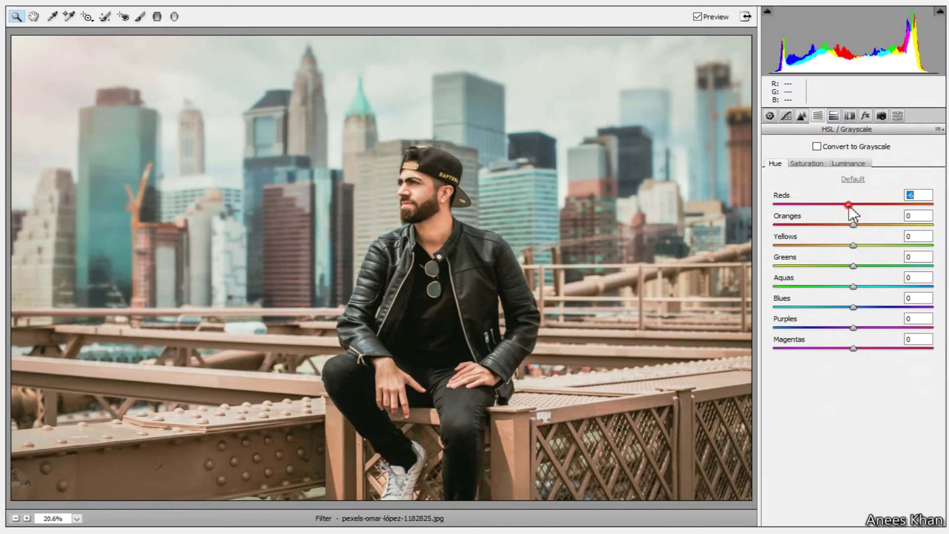
left_click_drag(848, 204, 849, 225)
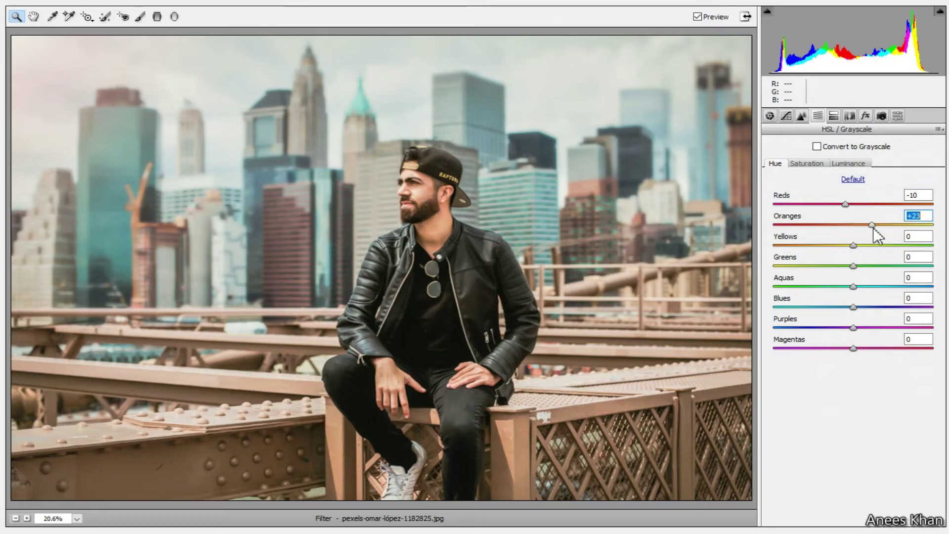
left_click(865, 231)
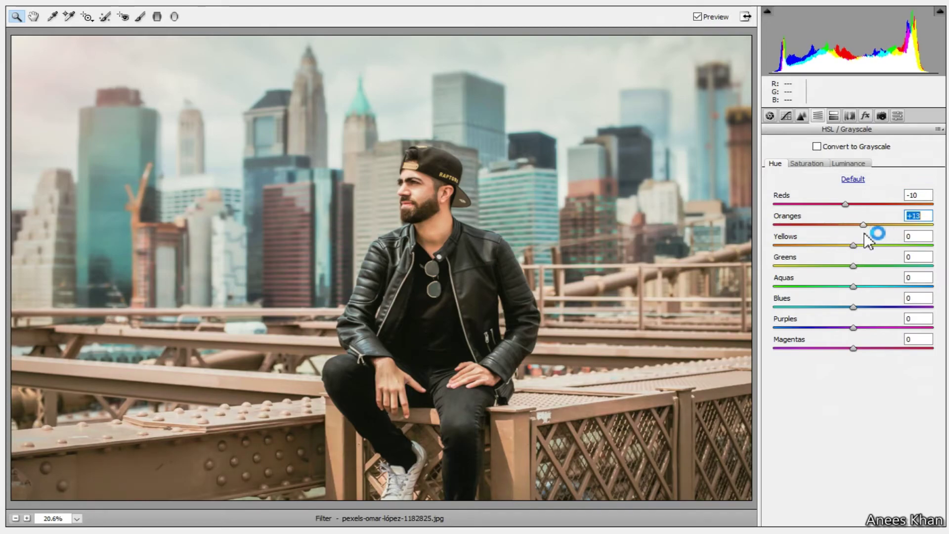
left_click_drag(864, 241, 858, 239)
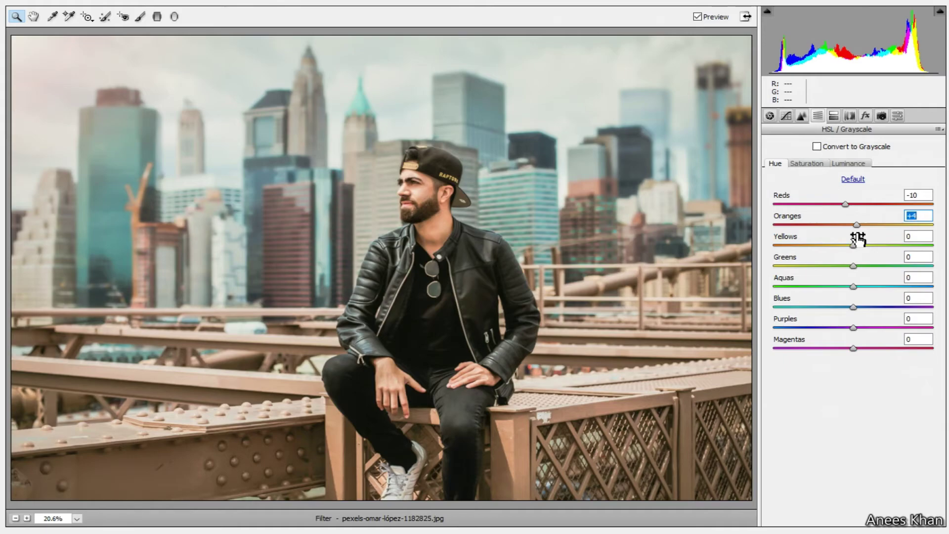
left_click(879, 230)
left_click(849, 115)
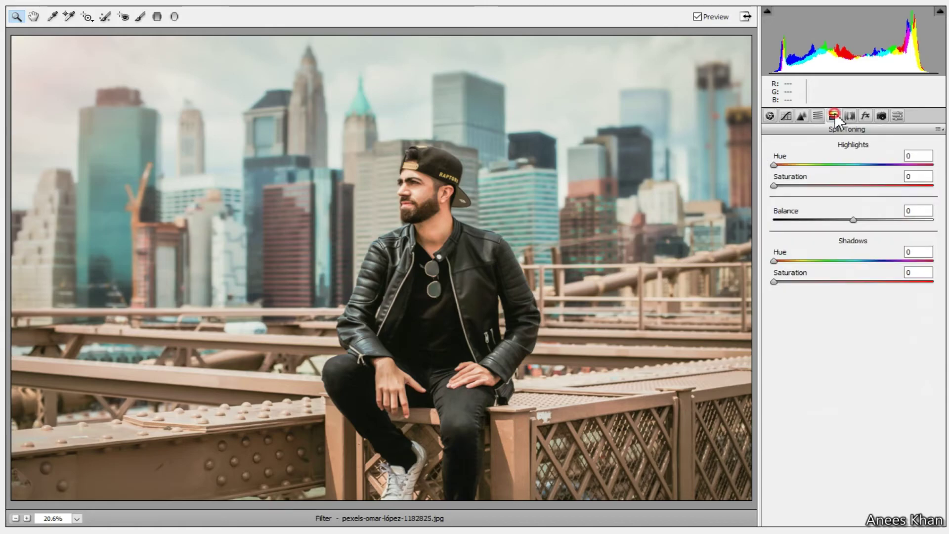
Set the Camera Calibration Shadows Tint to -70 and apply the Camera Raw filter.
left_click(866, 120)
left_click(850, 117)
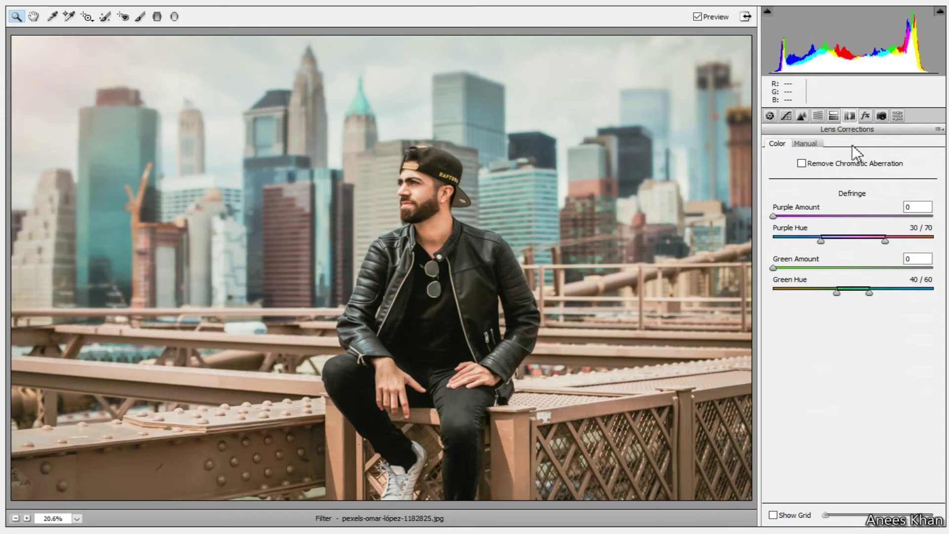
left_click(866, 117)
left_click(880, 117)
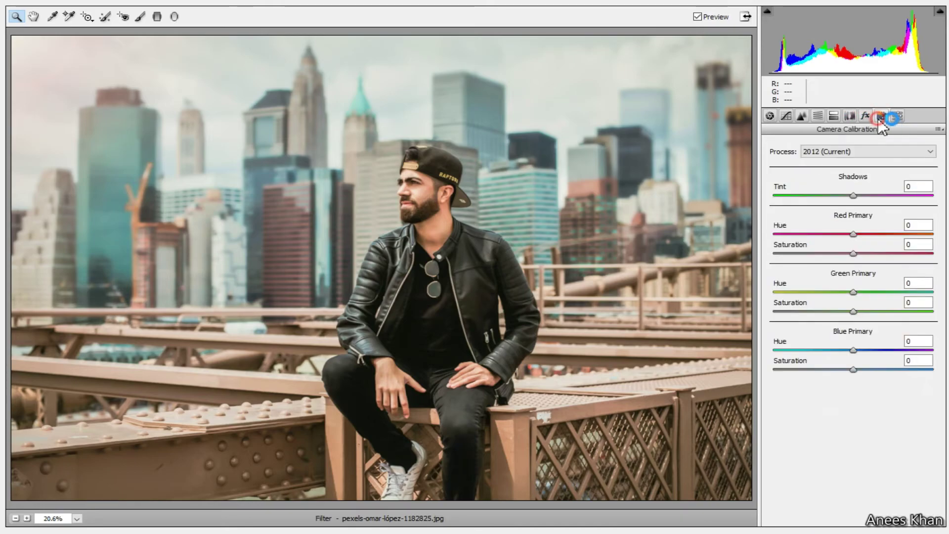
mouse_move(853, 196)
left_mouse_down()
mouse_move(781, 203)
mouse_move(800, 204)
left_mouse_up()
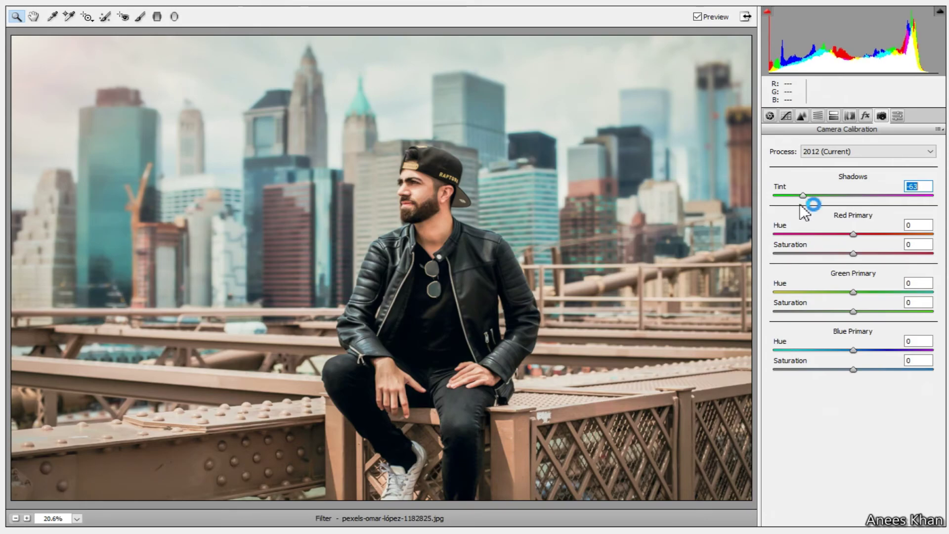
left_click_drag(800, 204, 795, 207)
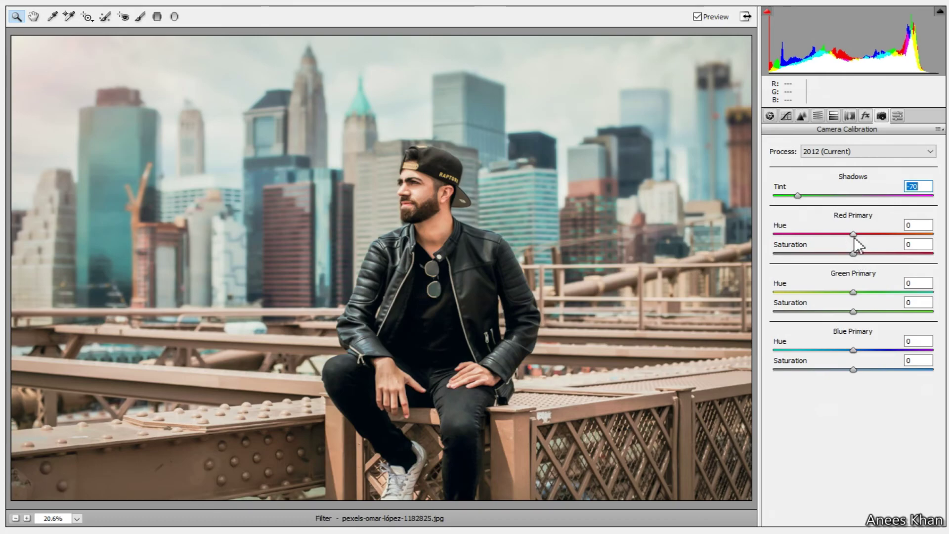
left_click(897, 117)
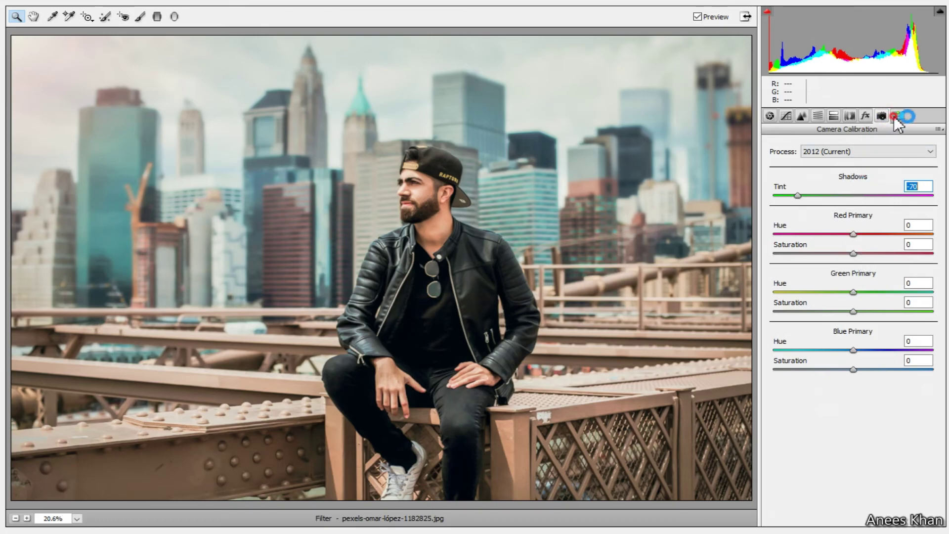